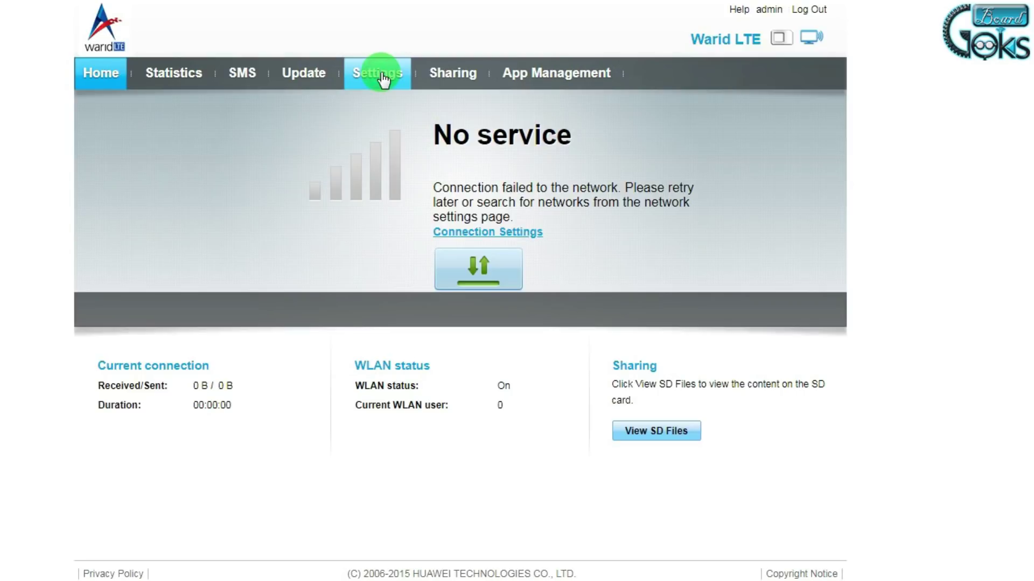
Open the modem's system device information and check its device name and software version.
click(382, 80)
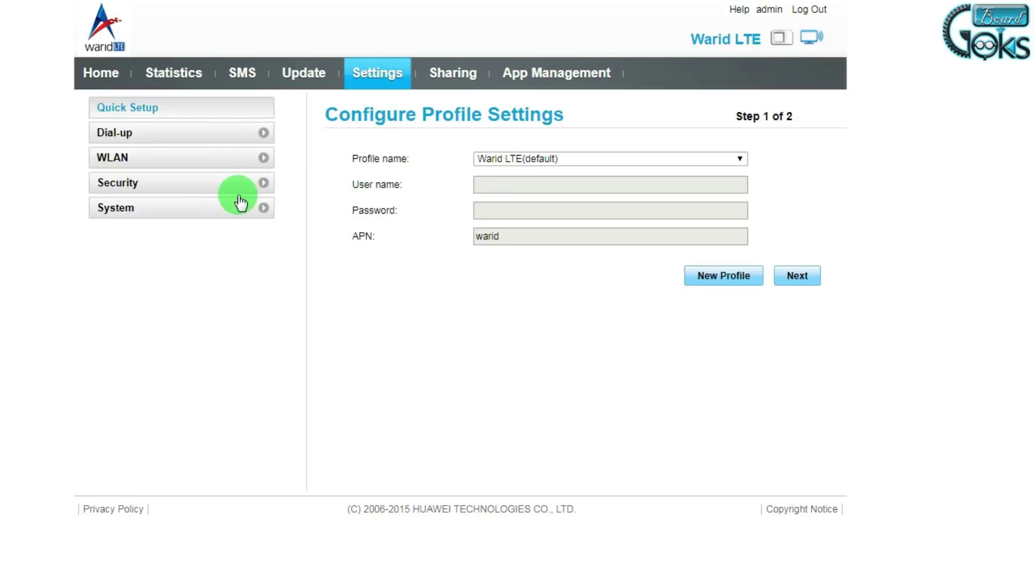
click(222, 206)
click(194, 231)
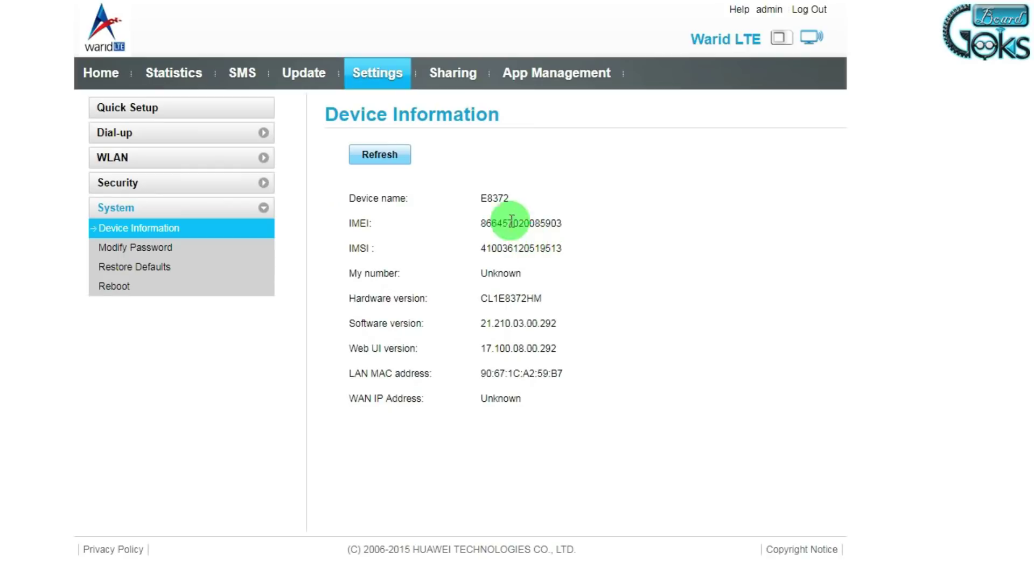
drag(479, 200, 510, 200)
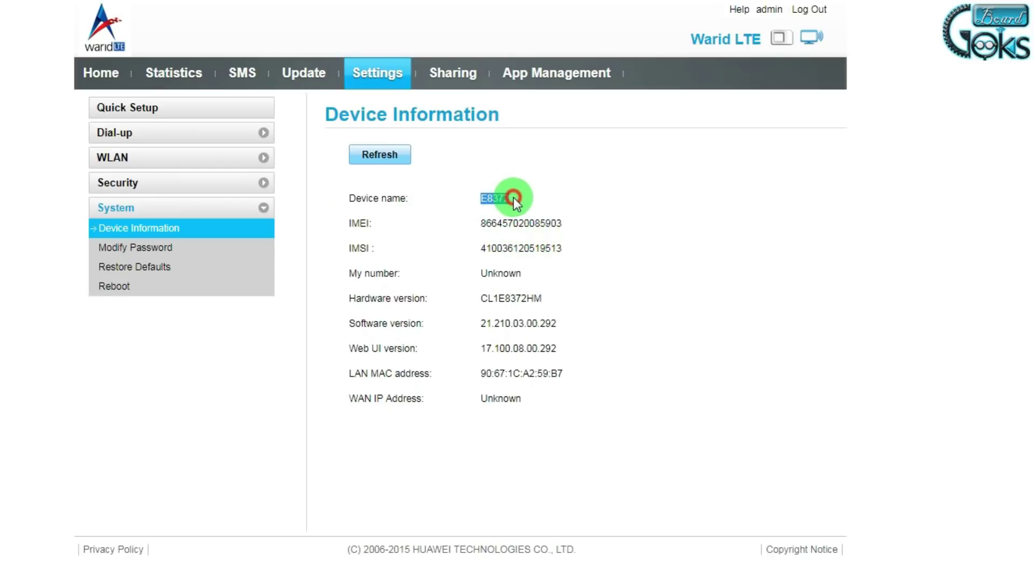
drag(565, 321, 517, 318)
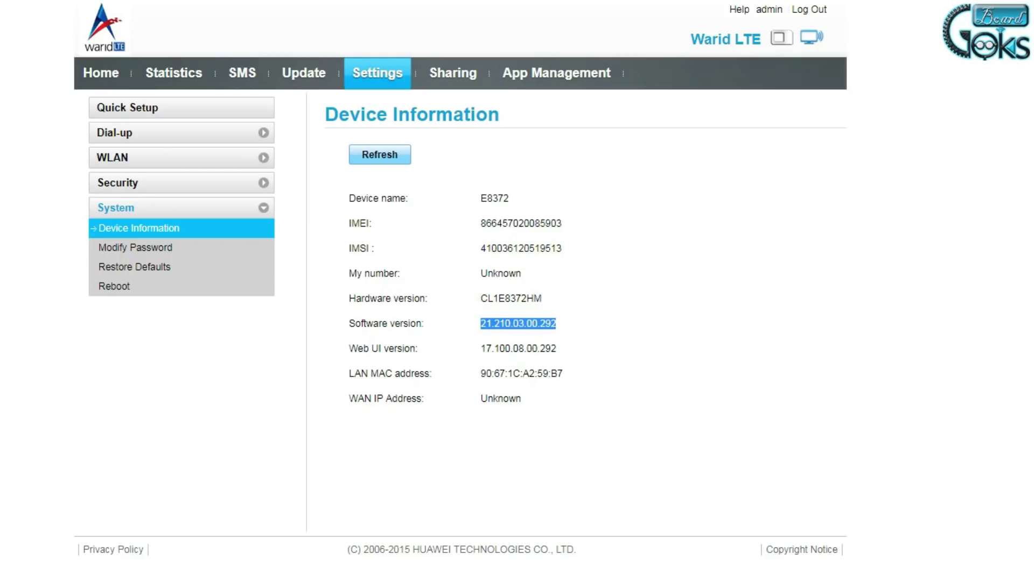
Switch to DC-Unlocker 2 Client and Computer Management, arranging their windows side by side over the modem page.
key(alt+Tab)
drag(907, 81, 895, 22)
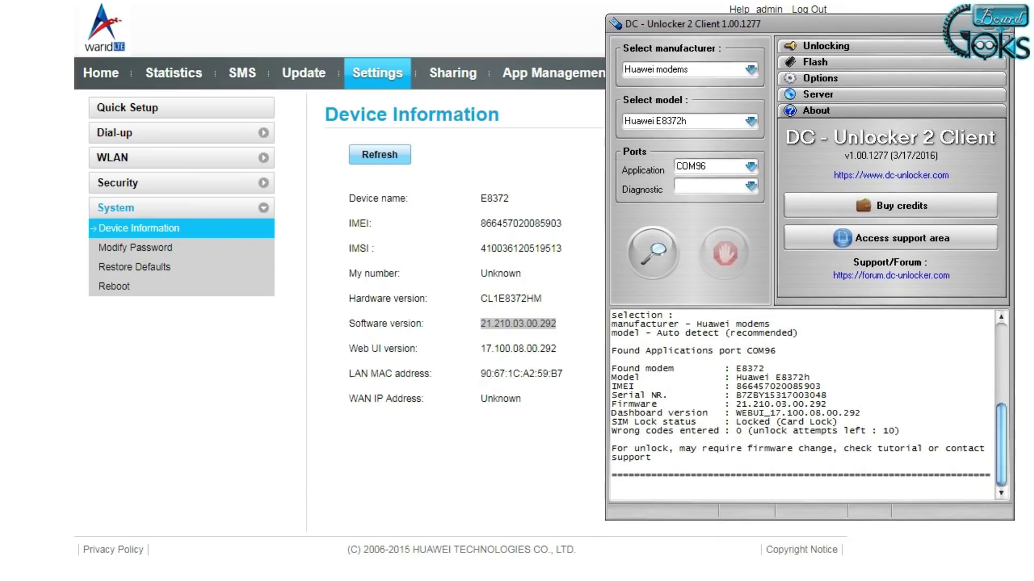
key(alt+Tab)
drag(170, 112, 243, 19)
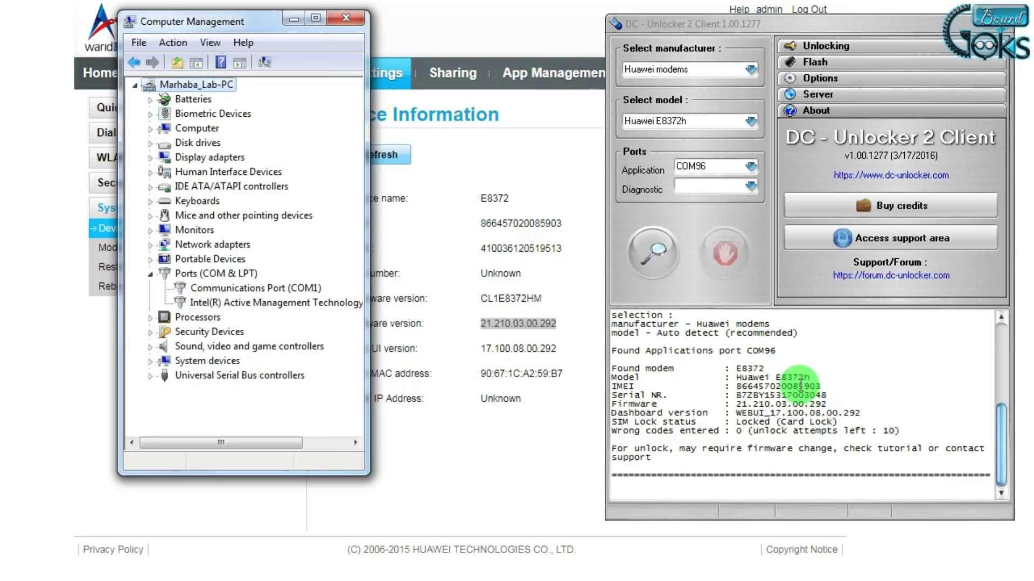
Detect the Huawei modem using automatic model detection and check its remaining unlock attempts.
click(654, 249)
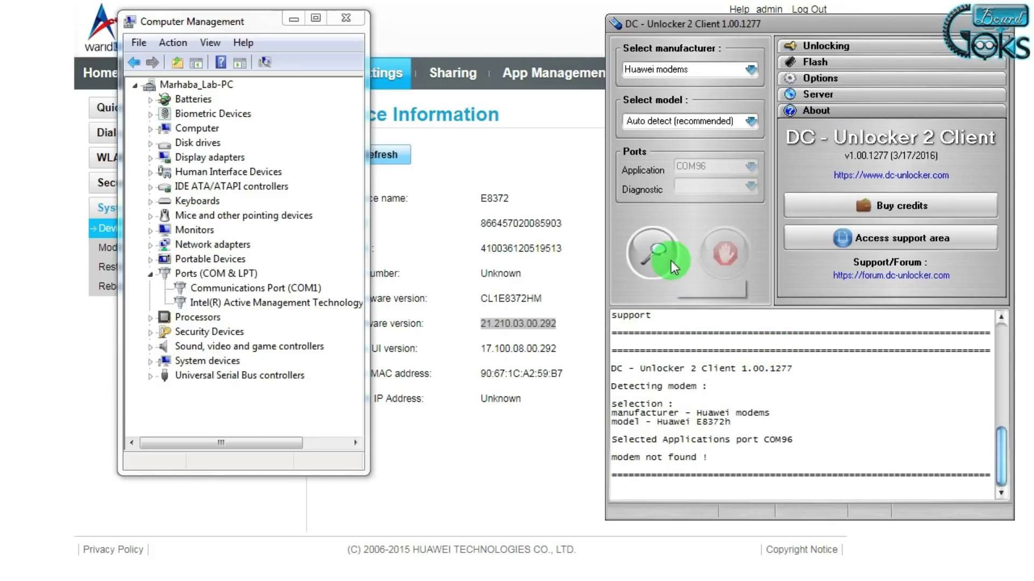
click(661, 250)
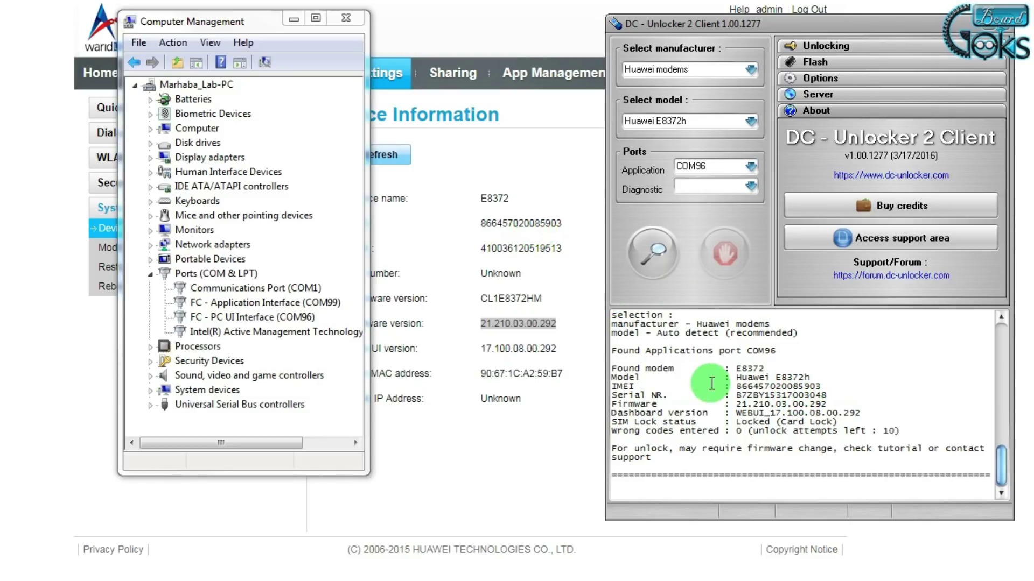
drag(736, 414, 884, 432)
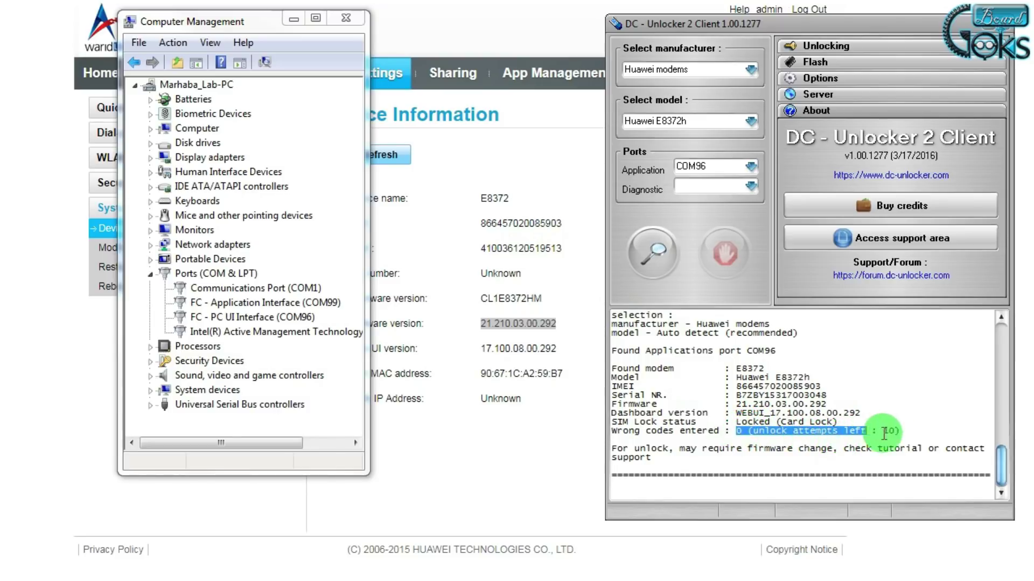
click(915, 428)
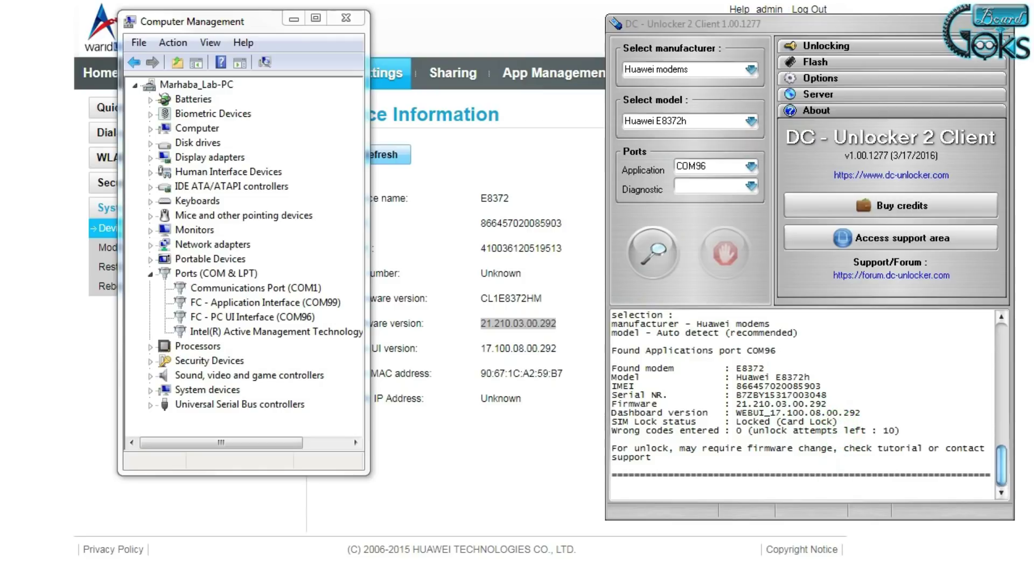
Open the unlock notes in Notepad and arrange them and Computer Management clear of the DC-Unlocker window.
drag(242, 22, 129, 38)
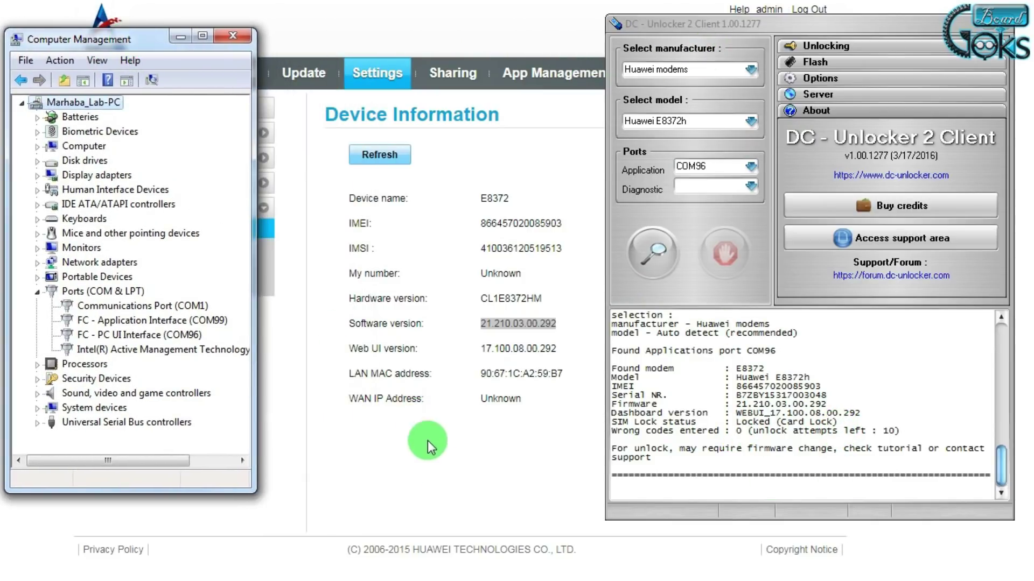
click(810, 579)
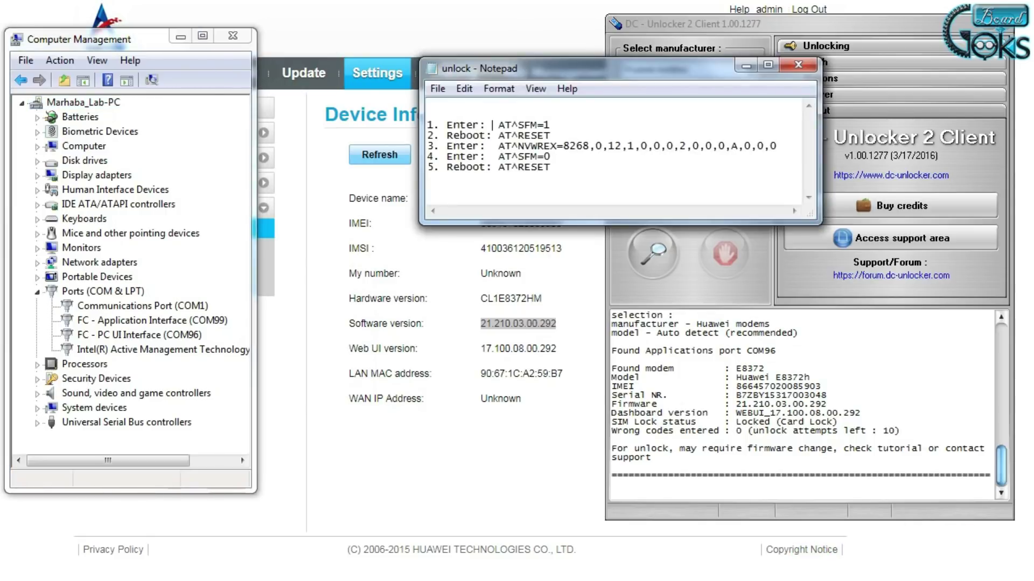
drag(699, 70, 463, 375)
Copy the command AT^SFM=1 from the unlock notes and send it to the modem through DC-Unlocker's console.
click(262, 430)
drag(261, 431, 314, 434)
right_click(305, 430)
click(351, 476)
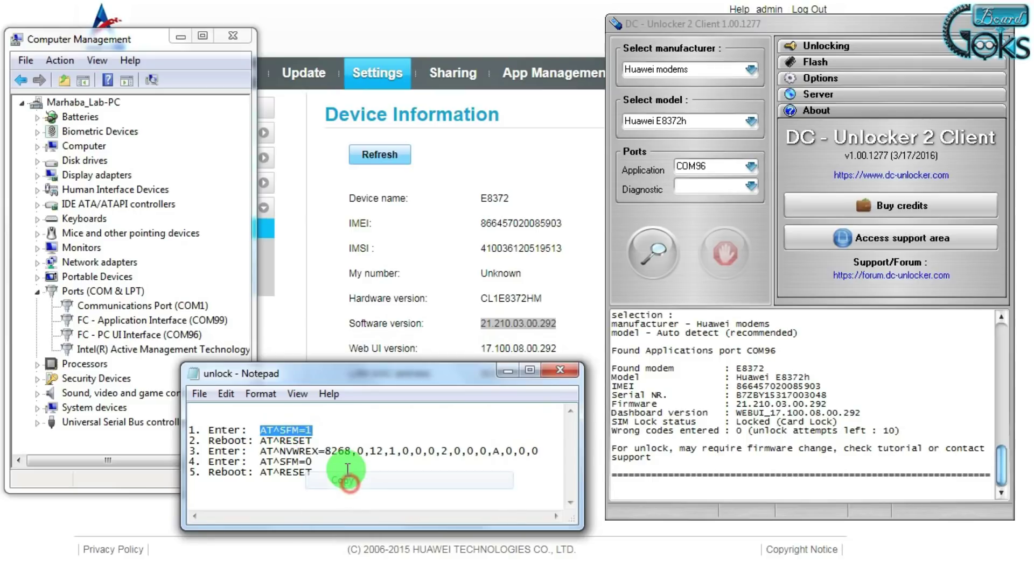
click(660, 485)
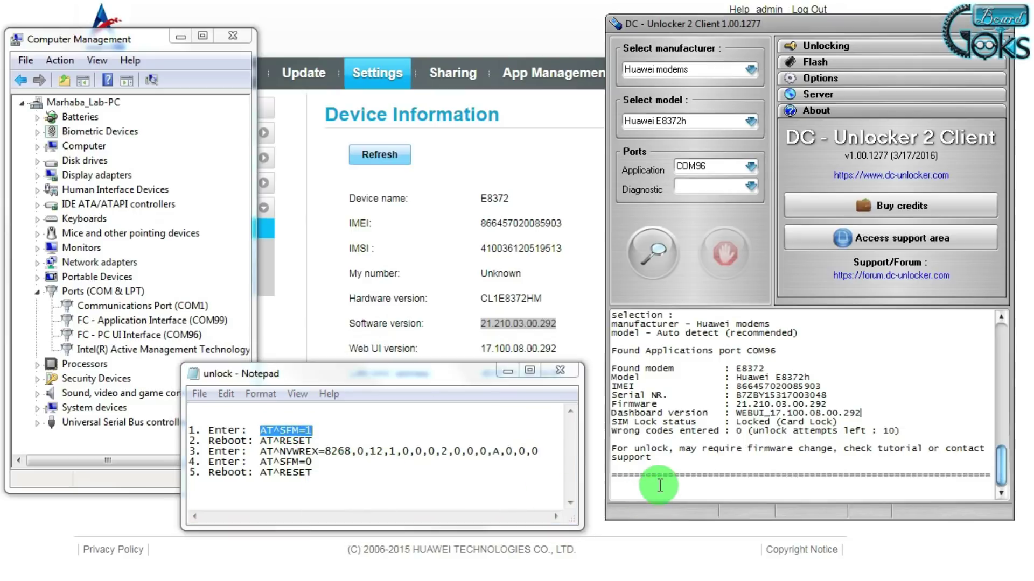
right_click(627, 491)
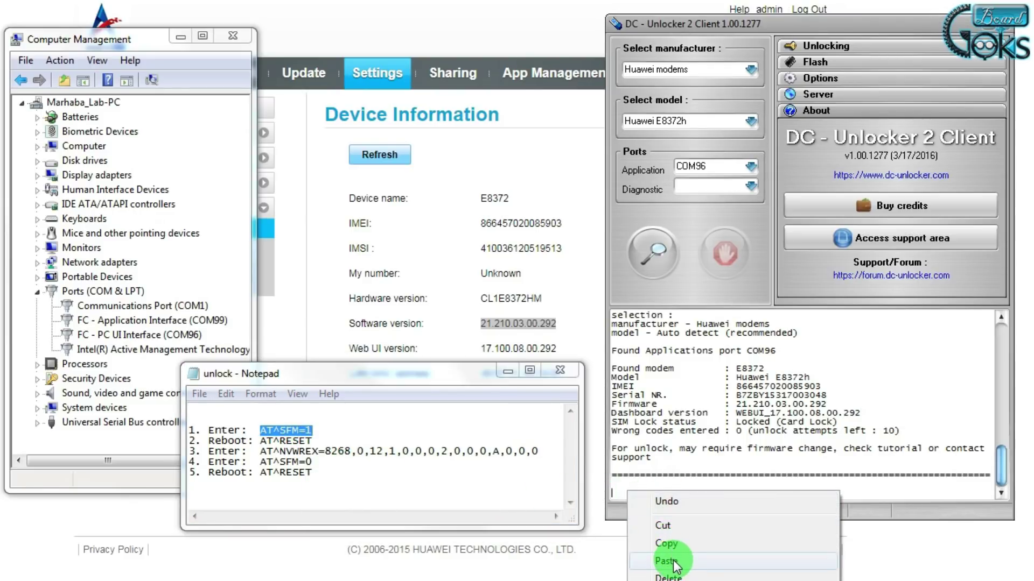
click(667, 561)
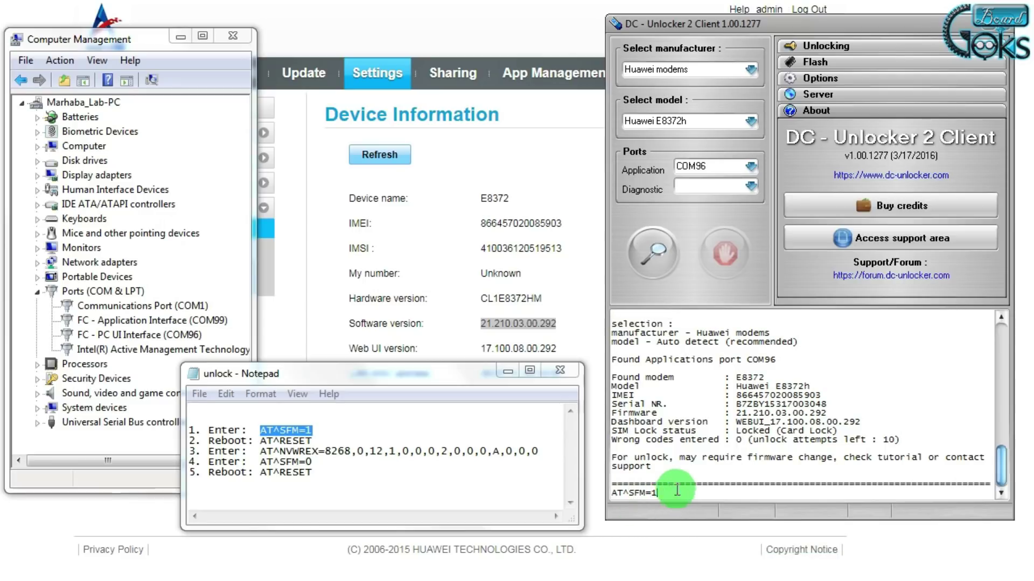
key(Return)
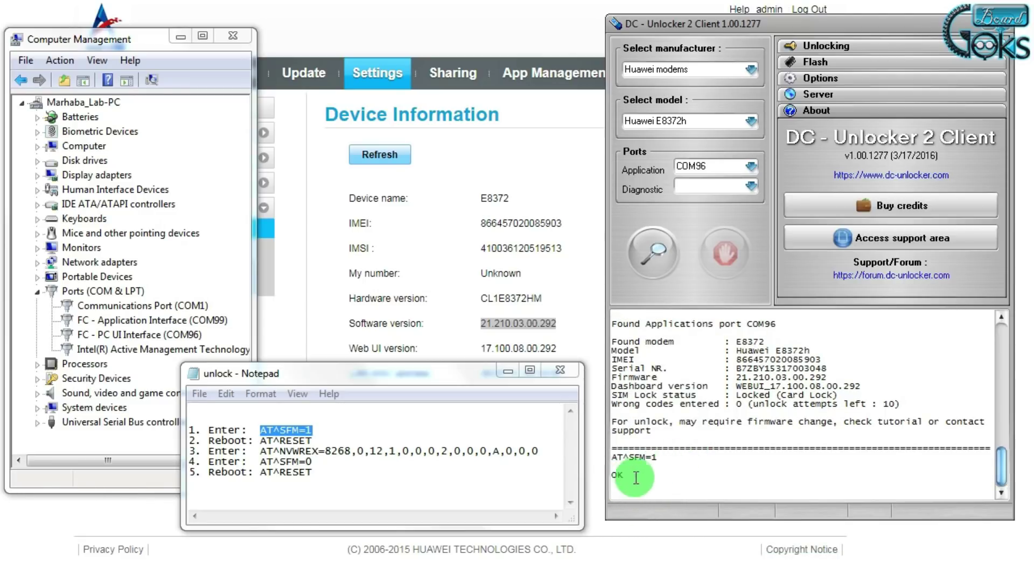
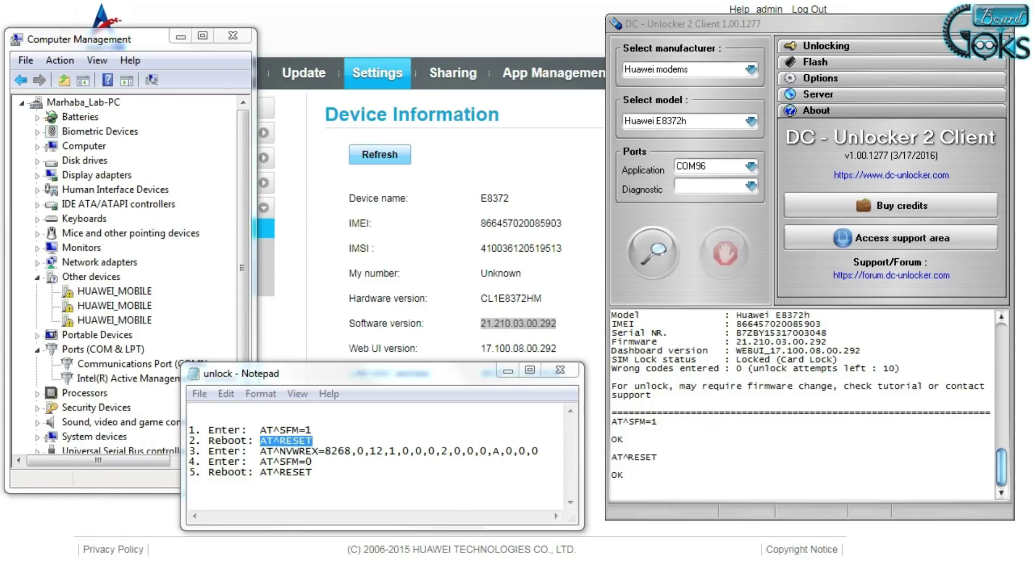
Move the driver installation window and the unlock notes apart, and close the installation window once the drivers are ready.
drag(531, 243, 549, 88)
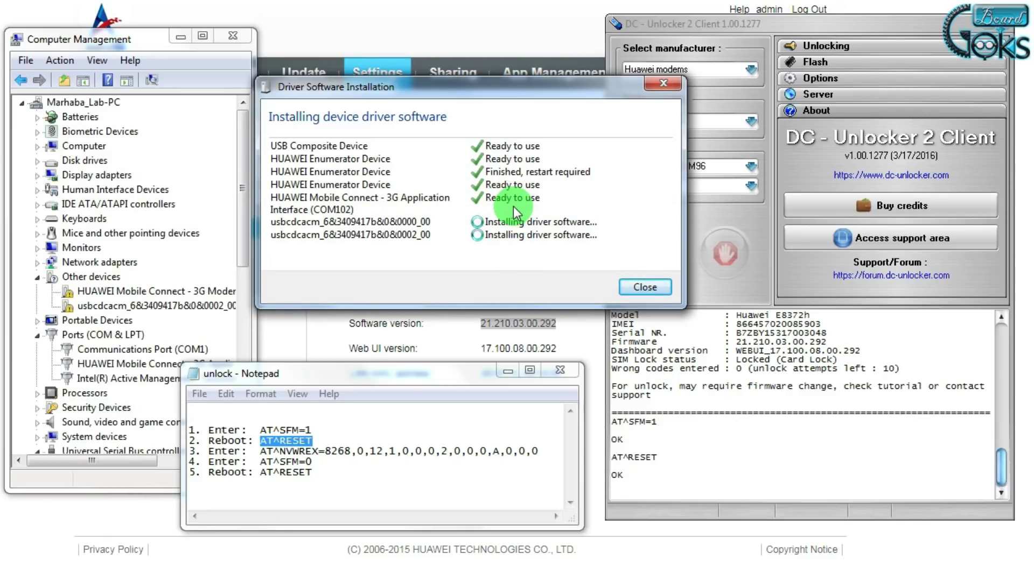
drag(456, 372, 485, 388)
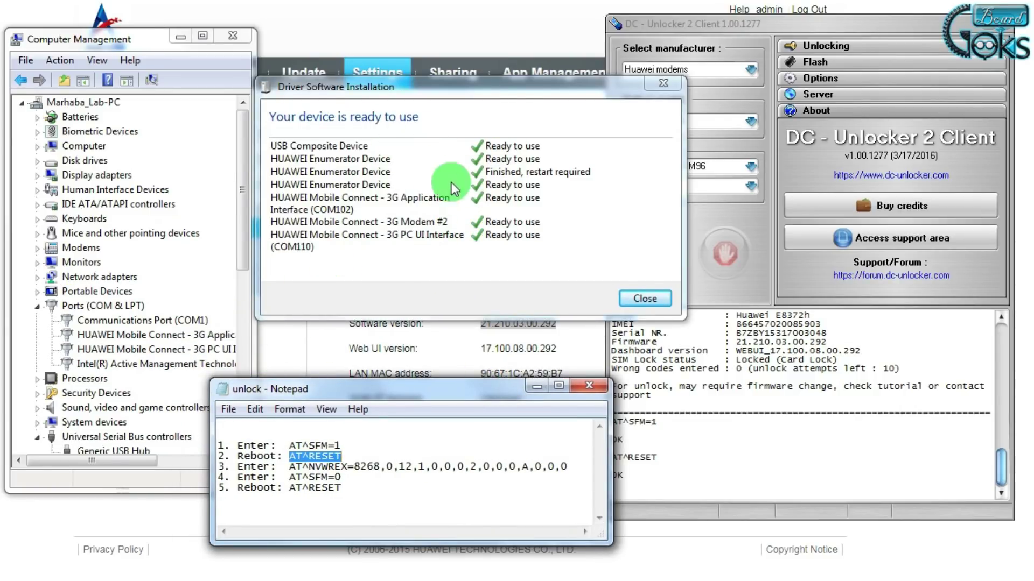
click(648, 298)
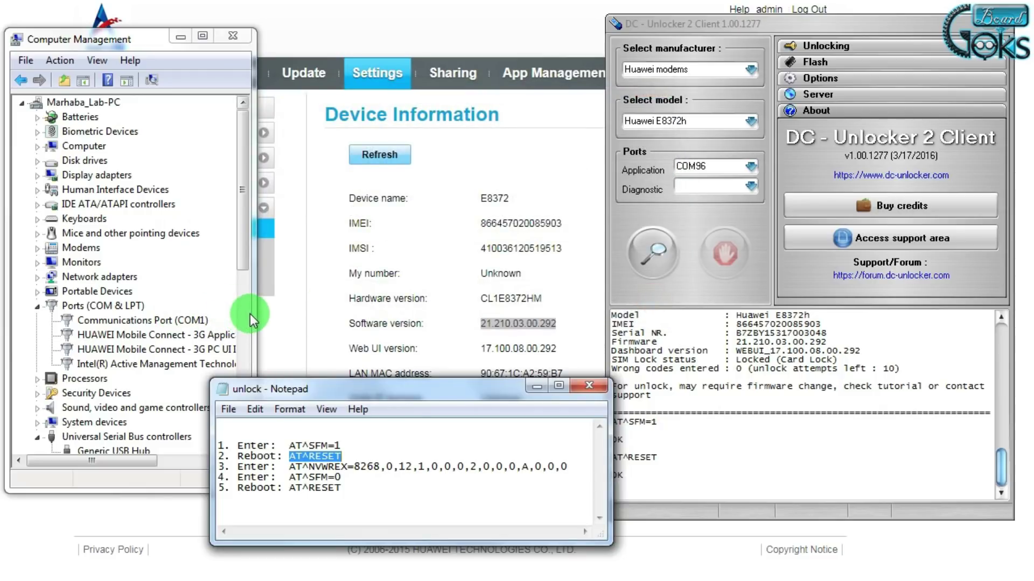
Widen Computer Management to show the full port names and dismiss the computer restart prompt without restarting.
click(255, 313)
drag(255, 314, 375, 302)
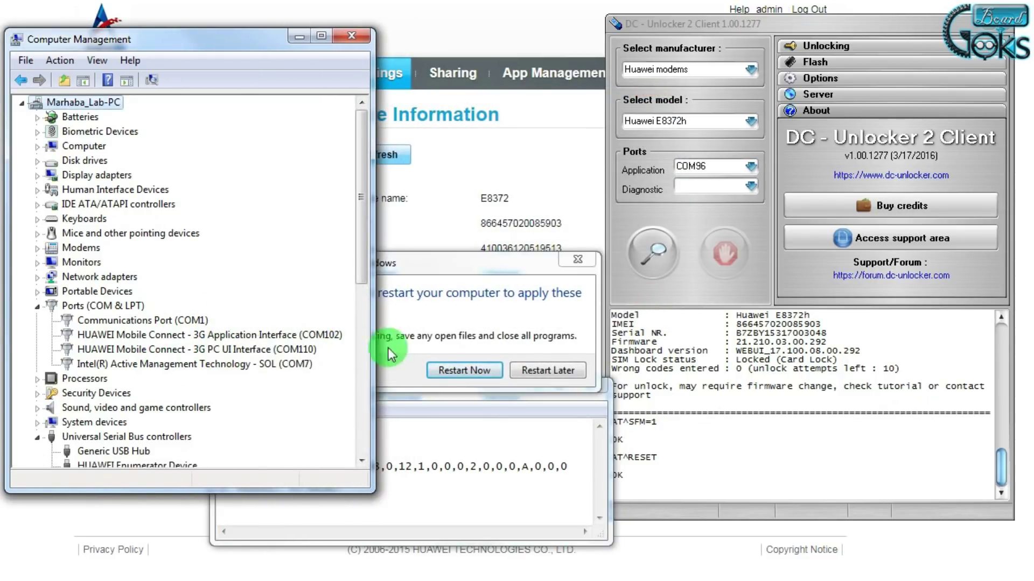
click(580, 261)
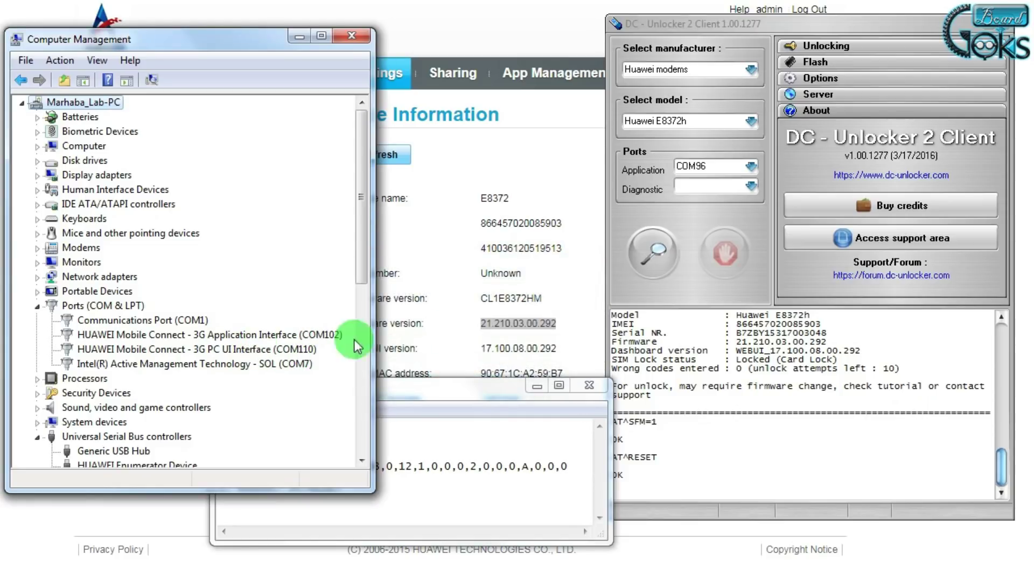
Detect the modem again with automatic model detection and send it AT^NVWREX=8268,0,12,1,0,0,0,2,0,0,0,A,0,0,0 from the unlock notes.
click(650, 242)
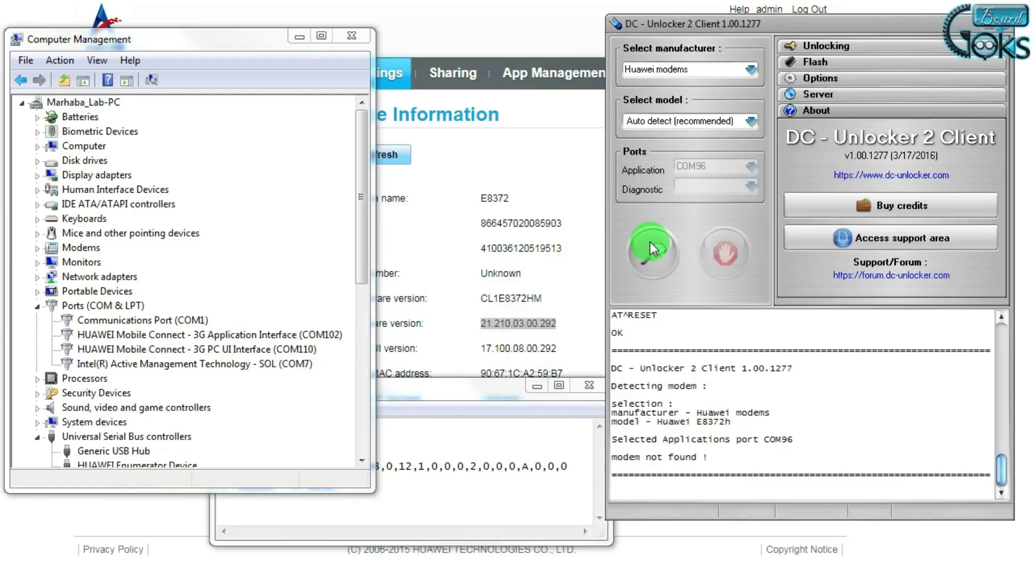
click(650, 243)
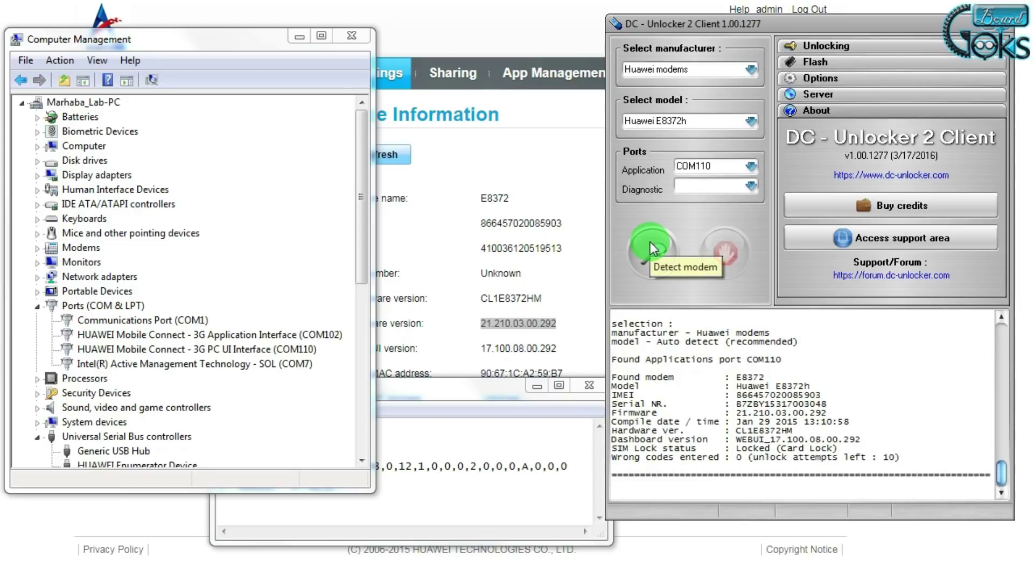
click(503, 501)
drag(291, 466, 567, 467)
right_click(567, 467)
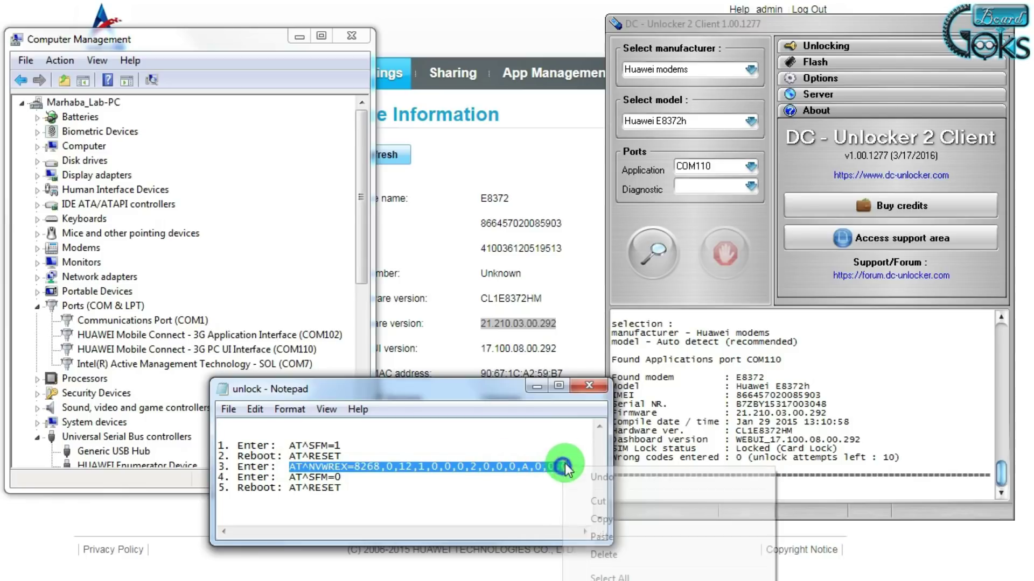
click(610, 519)
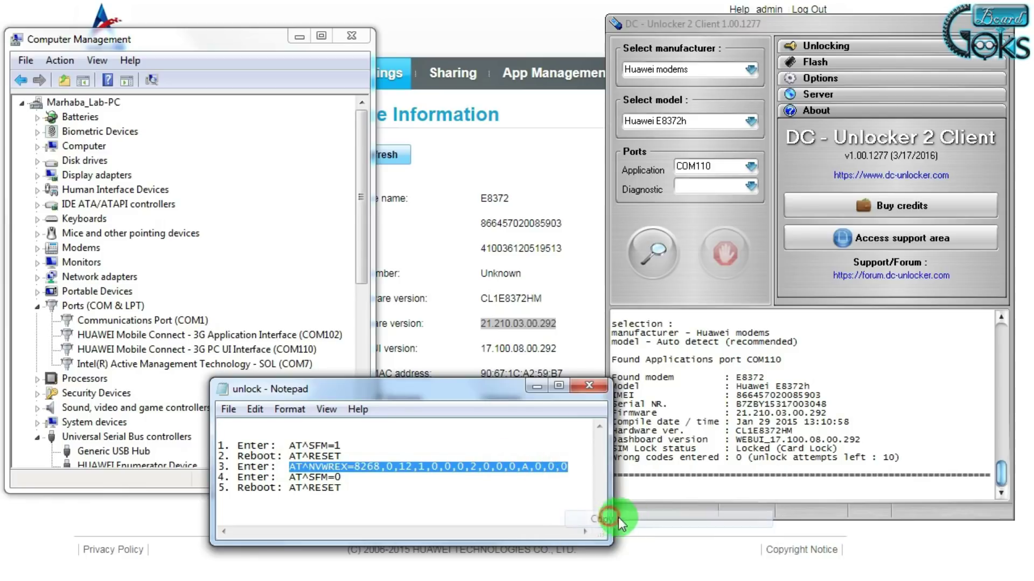
click(652, 487)
right_click(652, 486)
click(693, 558)
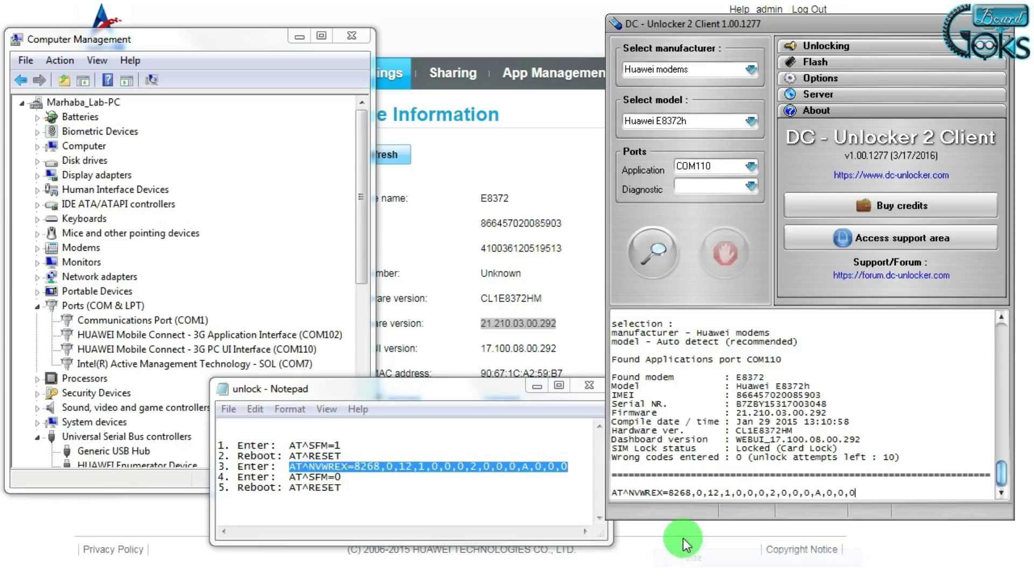
key(Return)
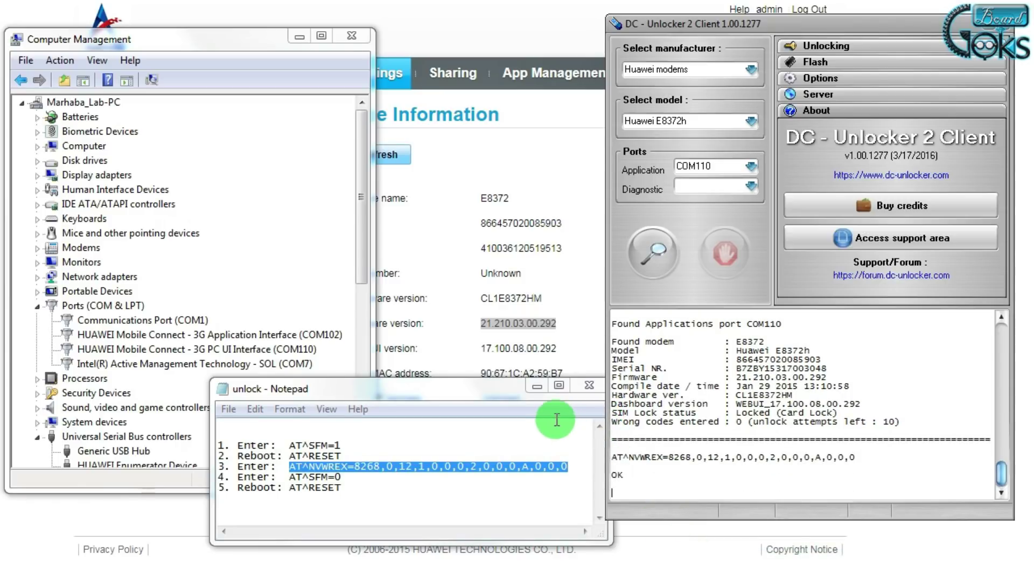
Move the notes off the console, rerun modem detection, and compare the SIM lock status and unlock attempts with the previous detection.
click(494, 397)
drag(494, 397, 475, 398)
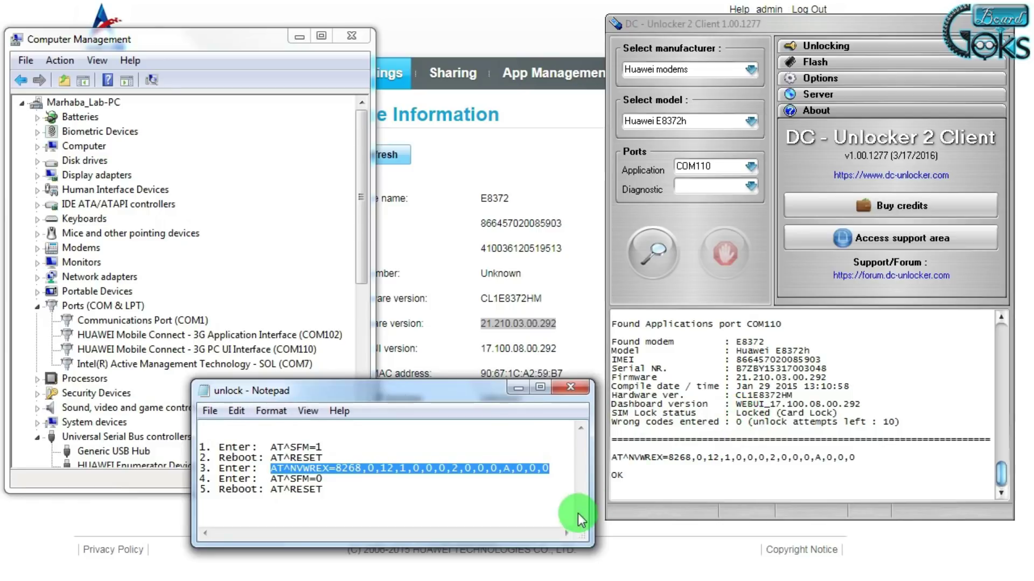
click(650, 257)
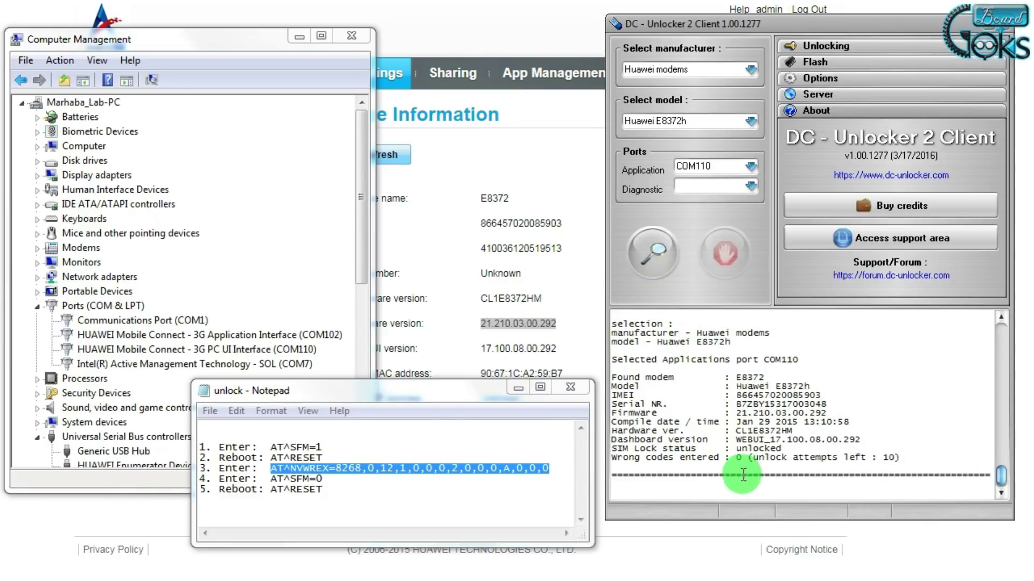
drag(736, 450, 898, 458)
drag(1001, 475, 1004, 451)
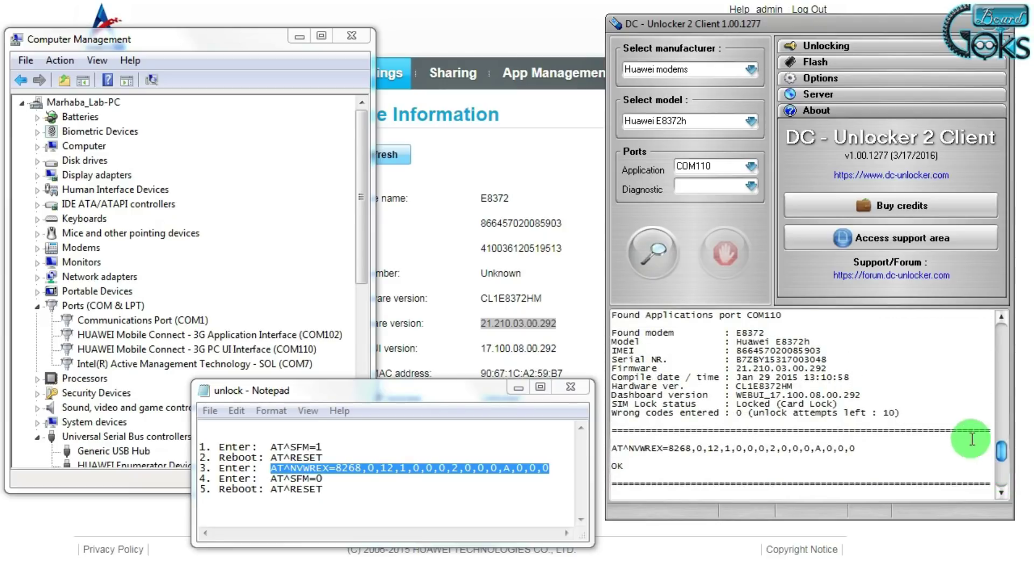
drag(736, 405, 903, 412)
drag(1005, 447, 1009, 480)
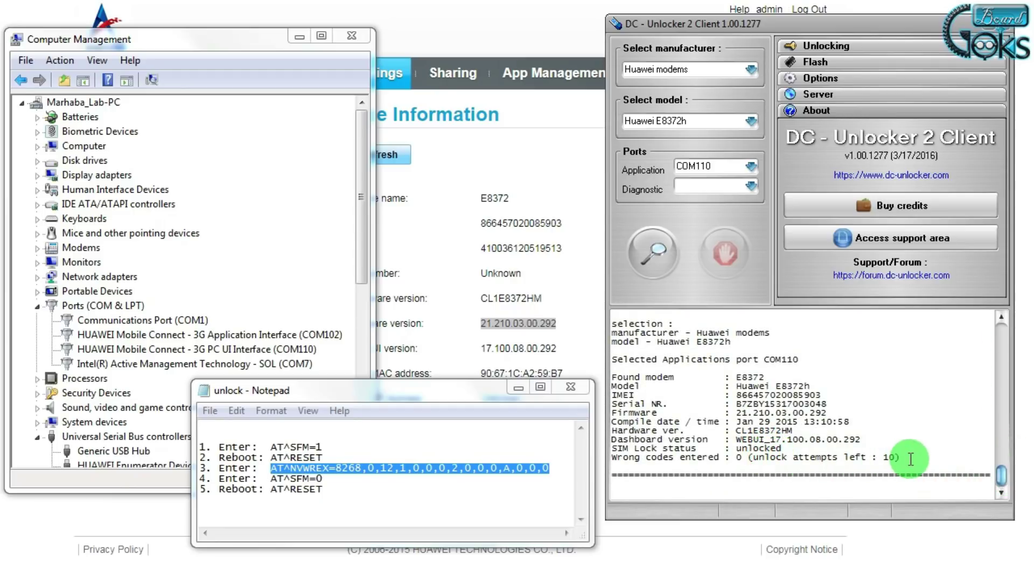
Copy AT^SFM=0 from step 4 of the unlock notes and send it to the modem in the DC-Unlocker console.
drag(272, 478, 318, 479)
right_click(321, 478)
click(337, 514)
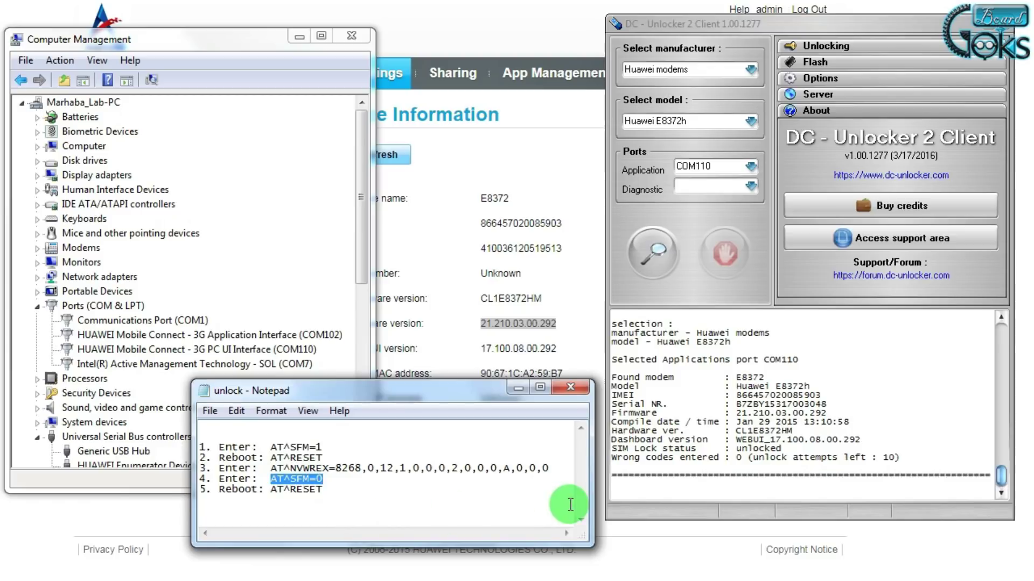
right_click(619, 491)
click(654, 557)
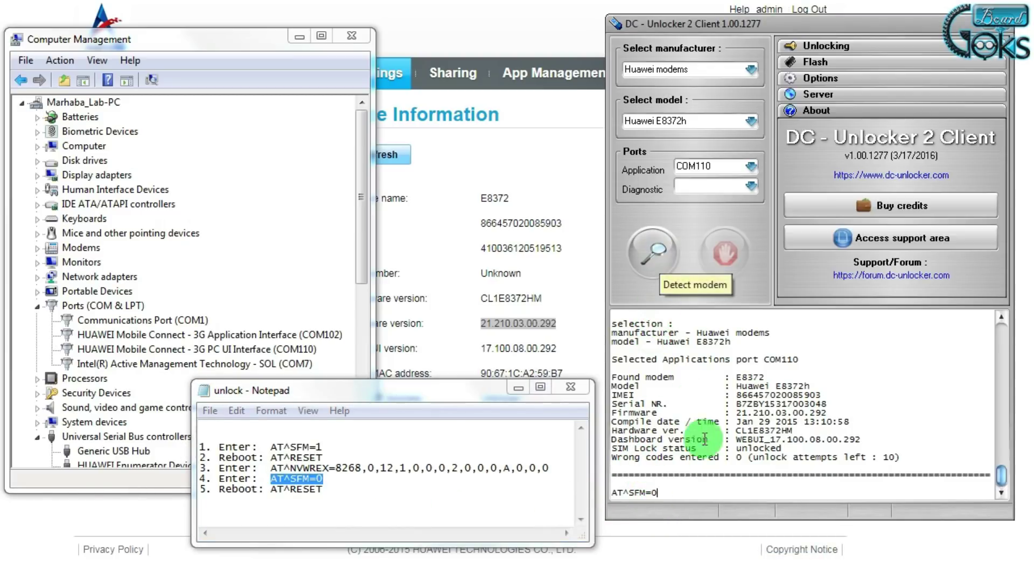
key(Return)
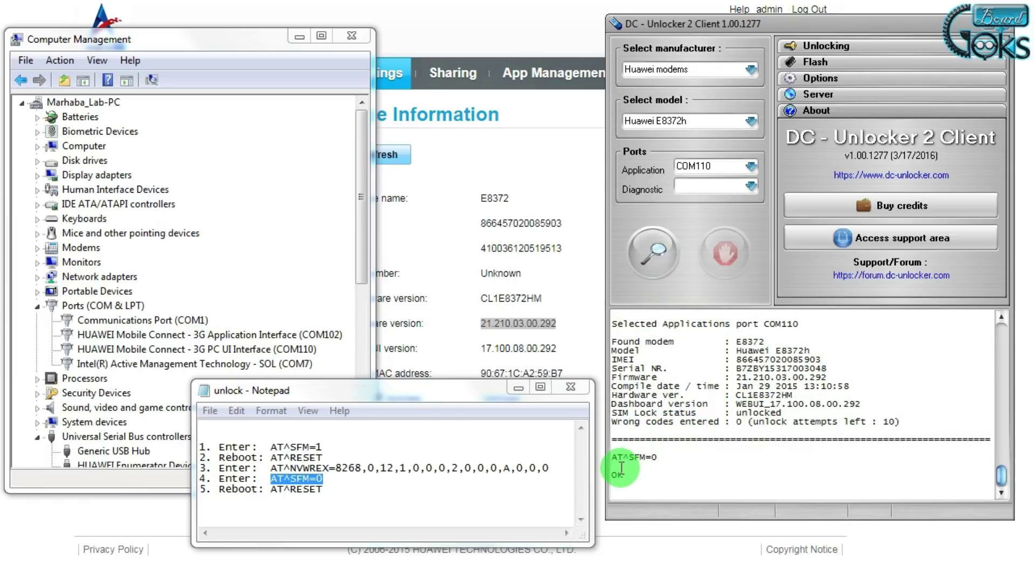
Reboot the modem by sending it AT^RESET from step 5 of the unlock notes through the console.
drag(219, 490, 323, 491)
right_click(275, 491)
click(341, 542)
click(631, 491)
right_click(631, 491)
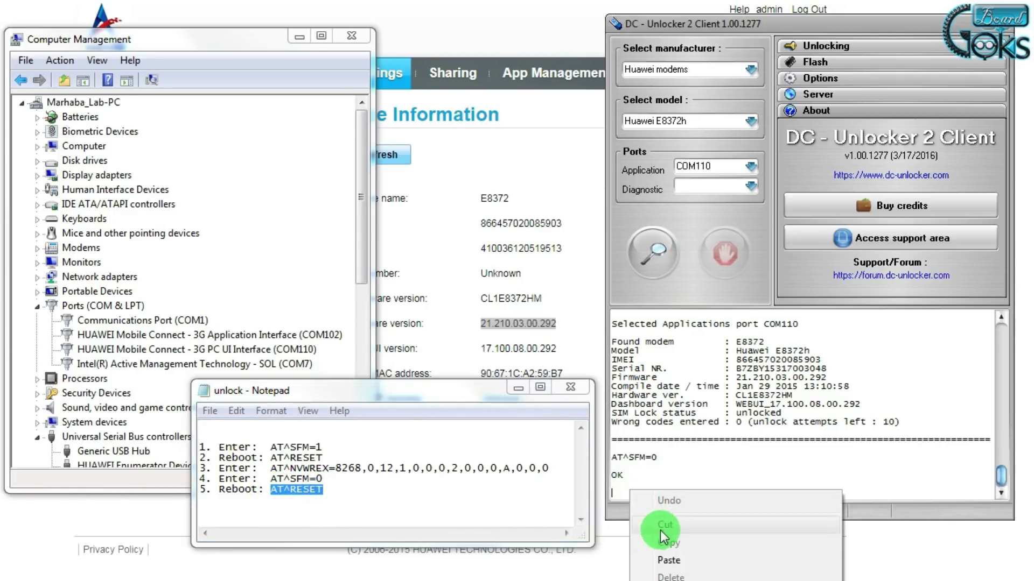
click(663, 559)
key(Return)
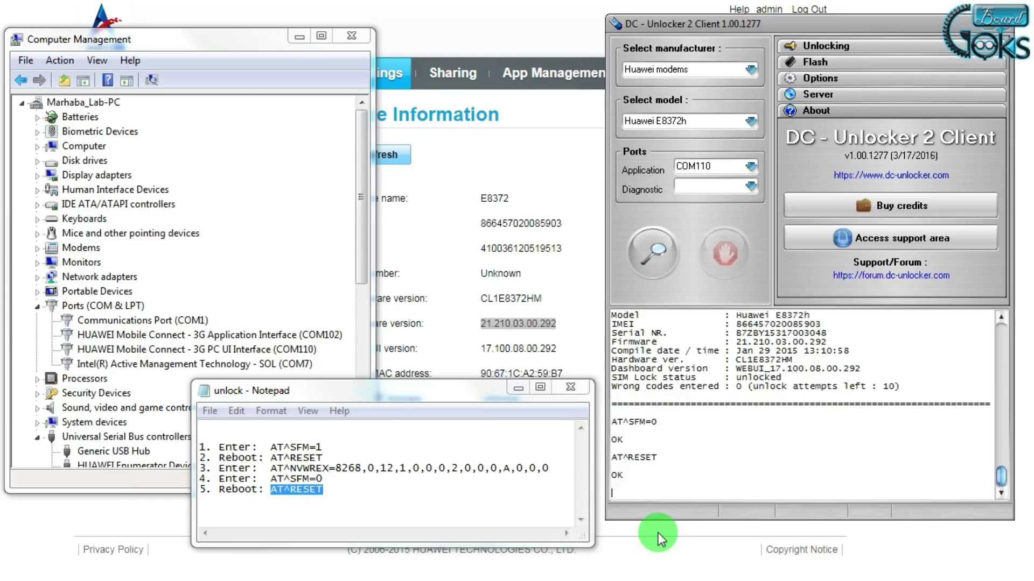
Close the unlock notes and minimize DC-Unlocker and Computer Management to uncover the modem's web page.
click(572, 387)
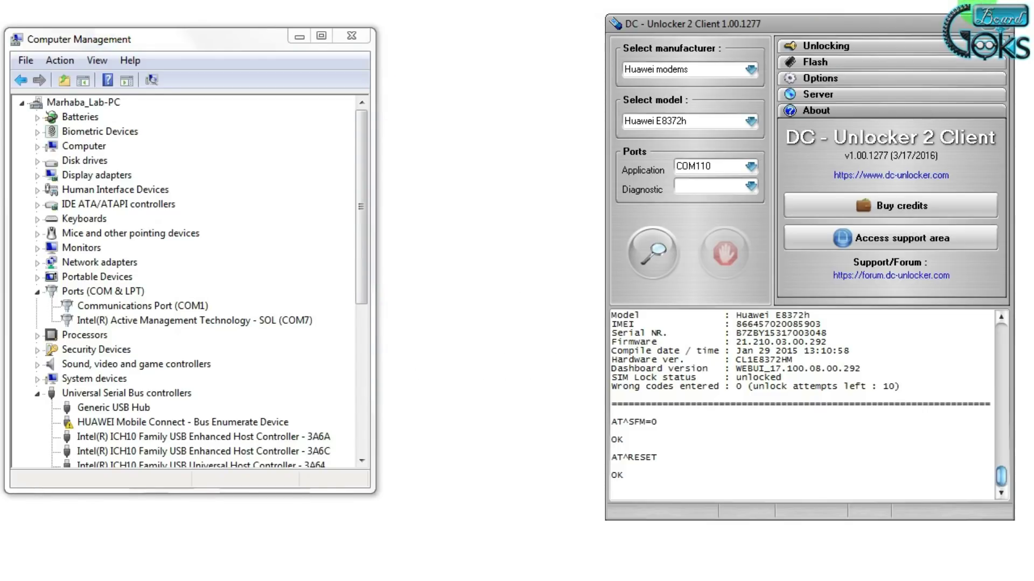
click(1001, 24)
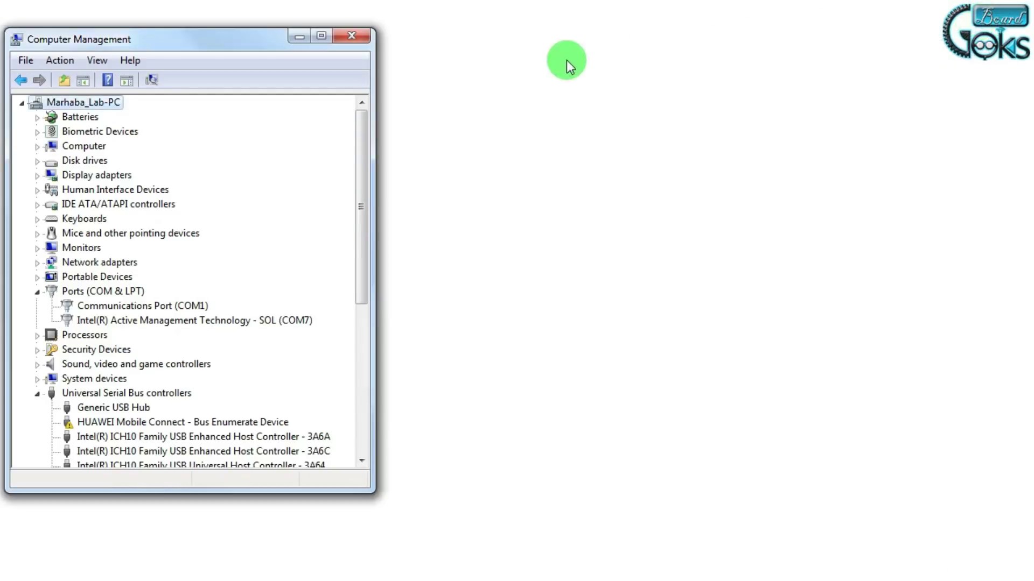
click(294, 42)
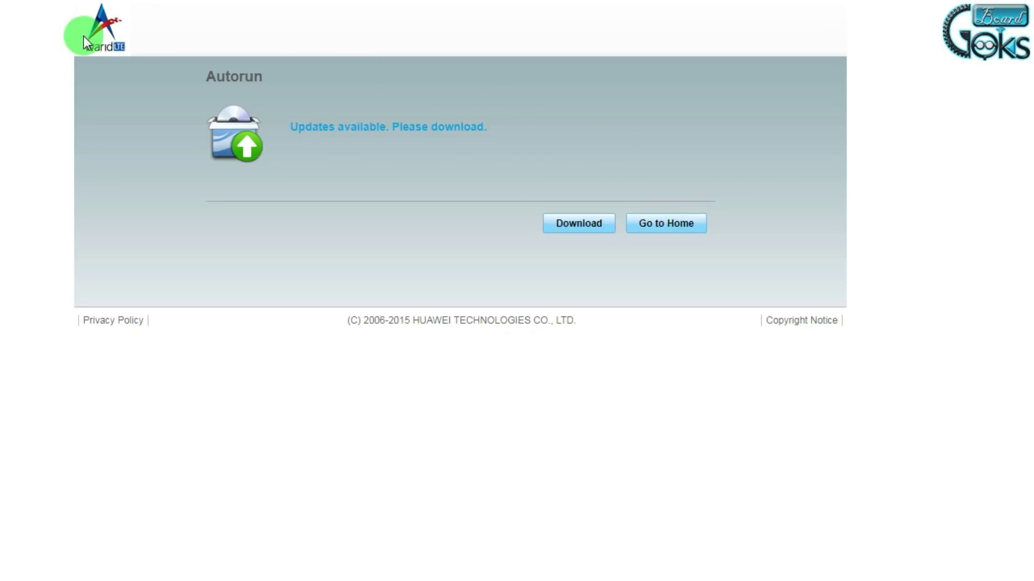
Skip the update download, go to the modem's home page, and check the network operator, carrier branding and signal type.
click(668, 223)
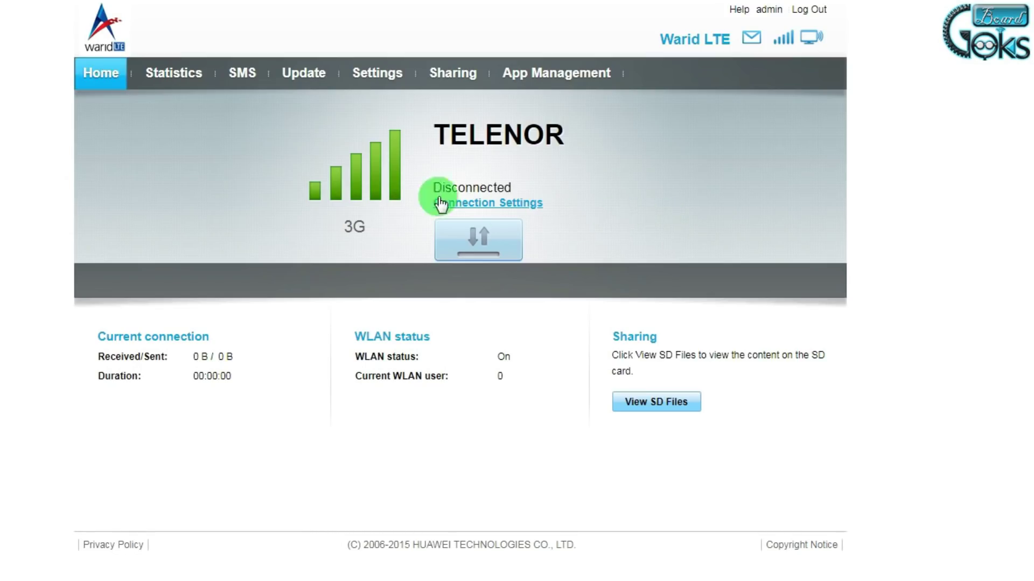
drag(433, 132, 467, 36)
drag(109, 34, 157, 27)
click(76, 32)
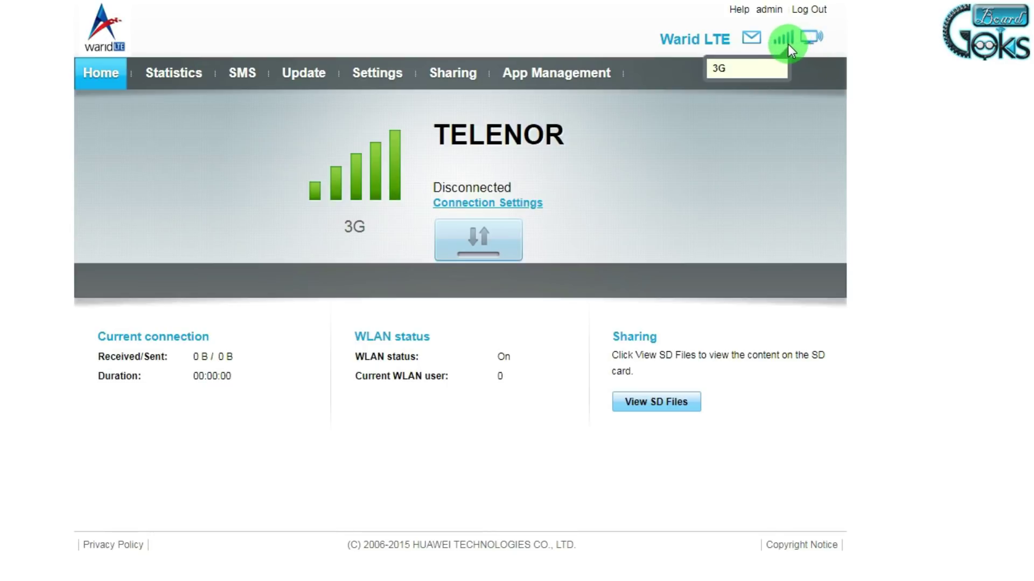
Open the modem's Device Information page from the system settings and highlight the last digits of the IMEI.
click(372, 76)
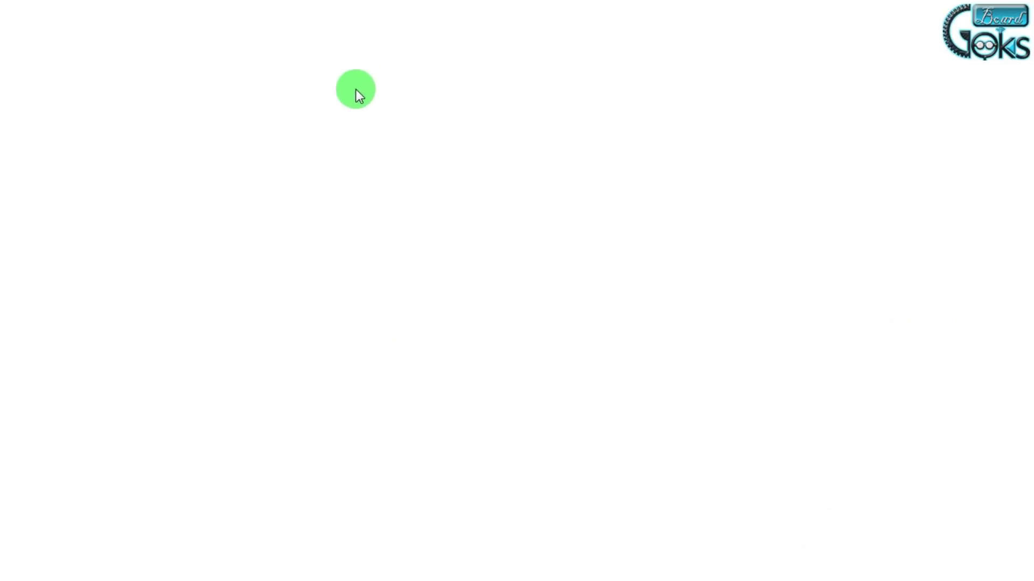
click(212, 211)
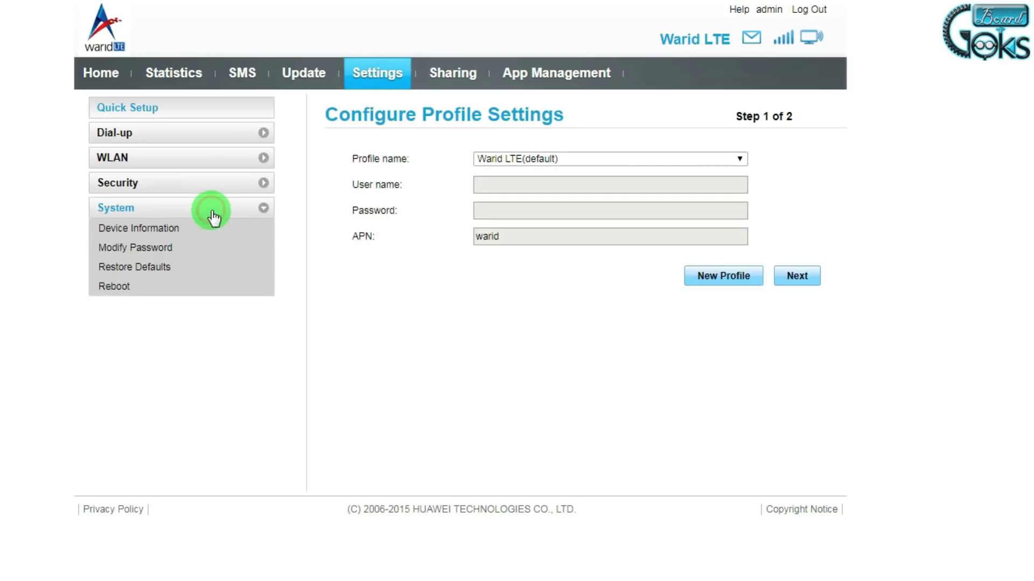
click(154, 240)
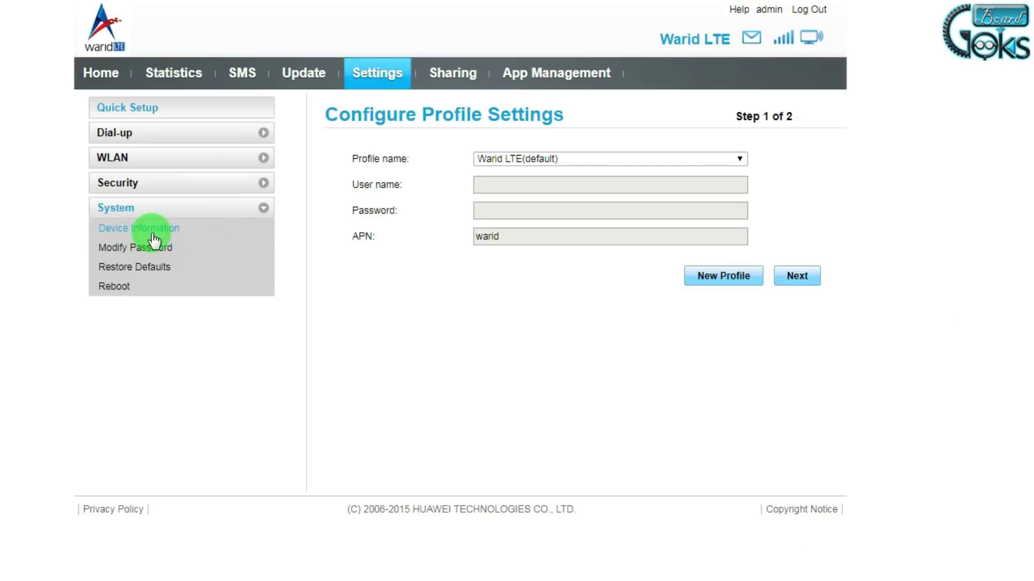
drag(531, 223, 587, 220)
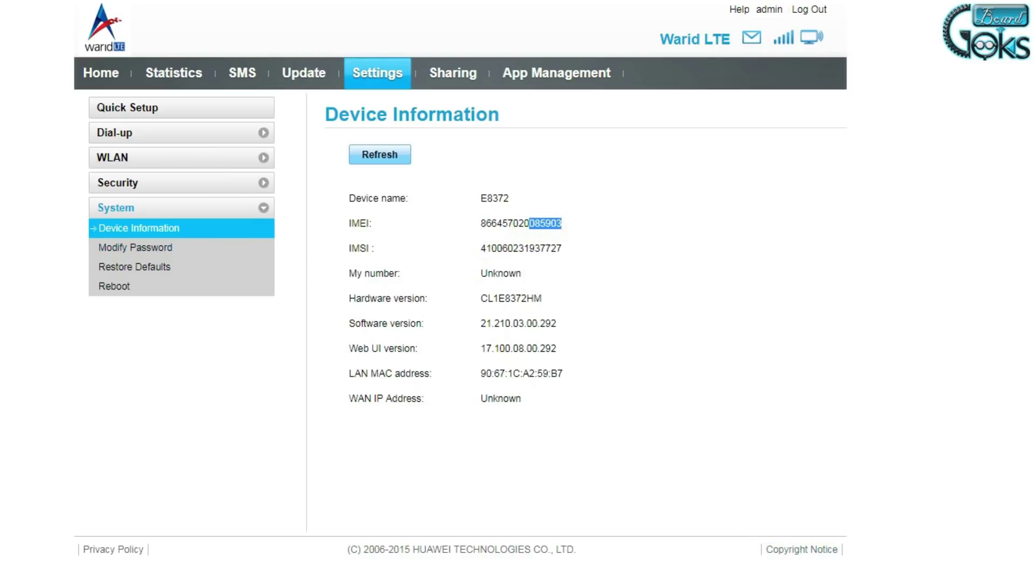
Bring back DC-Unlocker, compare the IMEI in its log with the Device Information page, and return to the modem's home page.
click(807, 580)
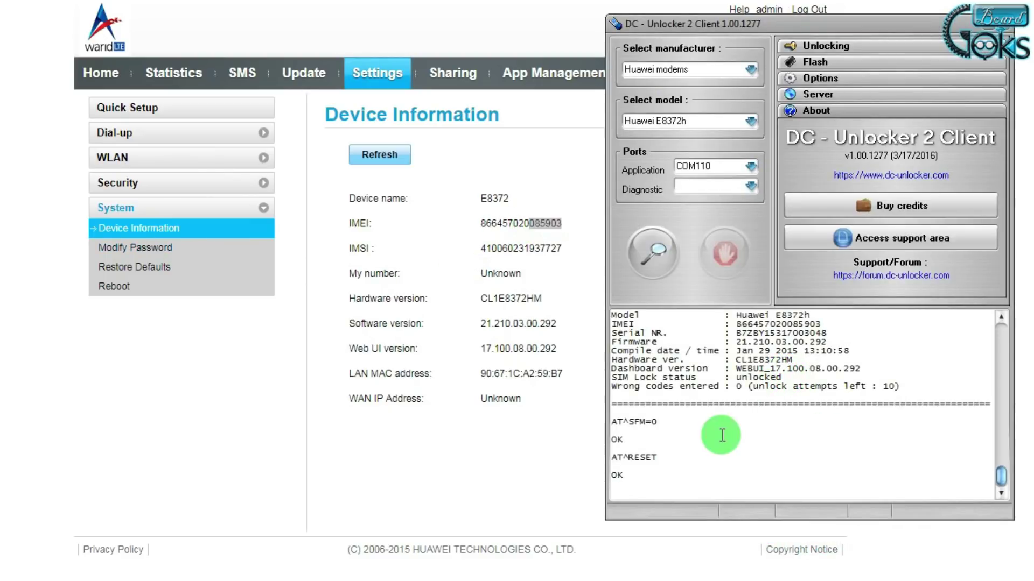
click(1001, 317)
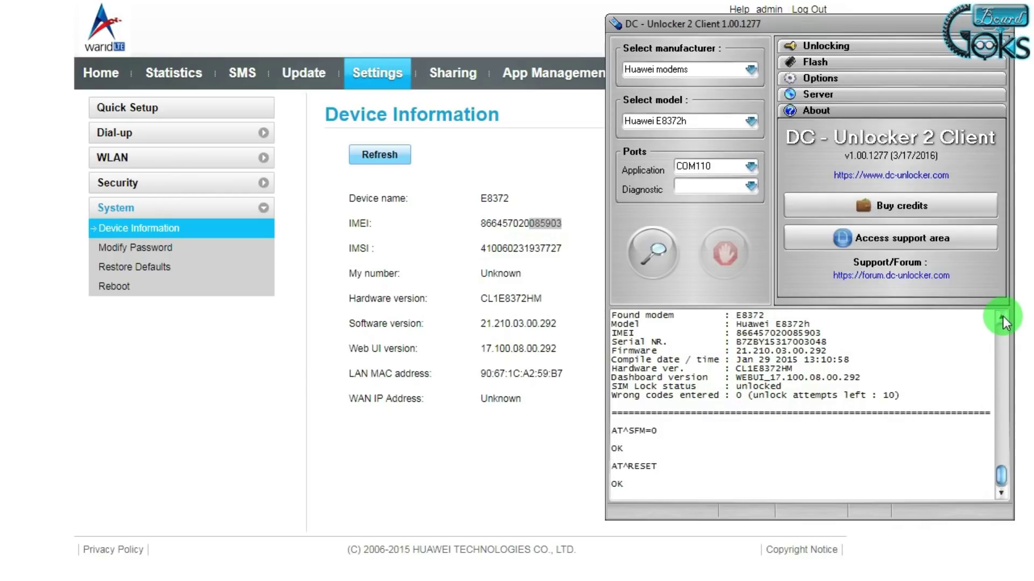
click(1001, 317)
drag(792, 350, 822, 350)
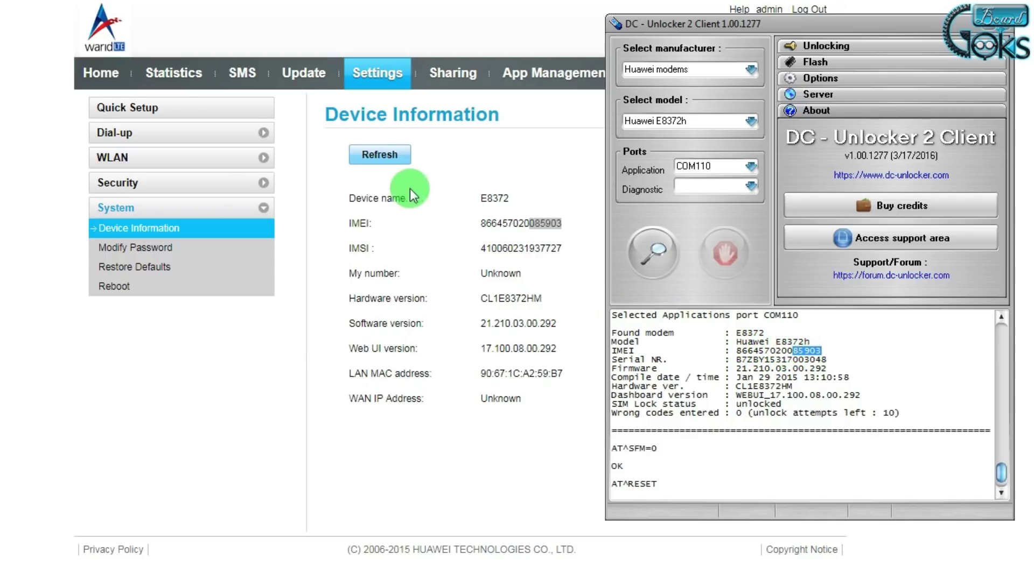
click(98, 73)
click(98, 73)
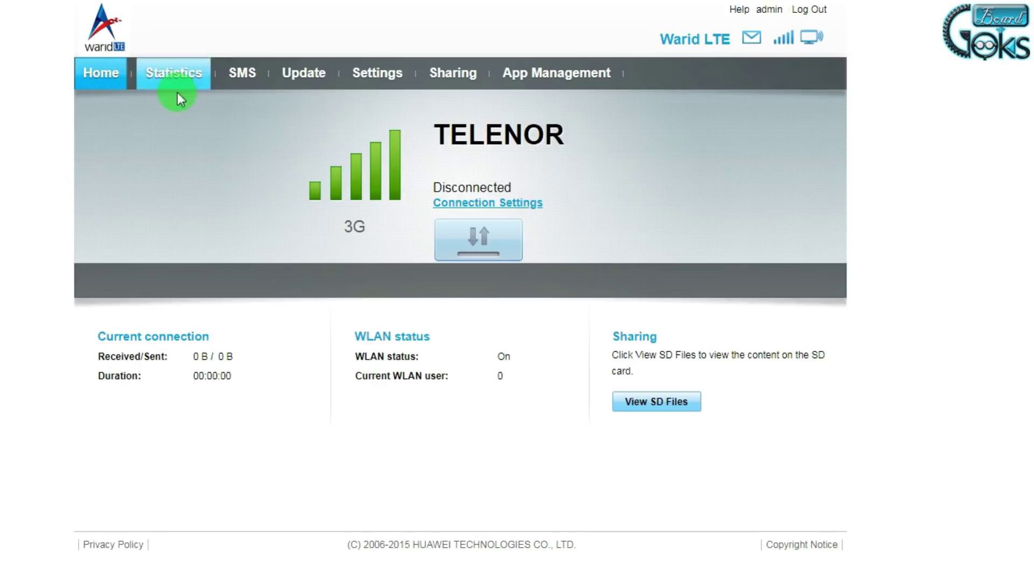